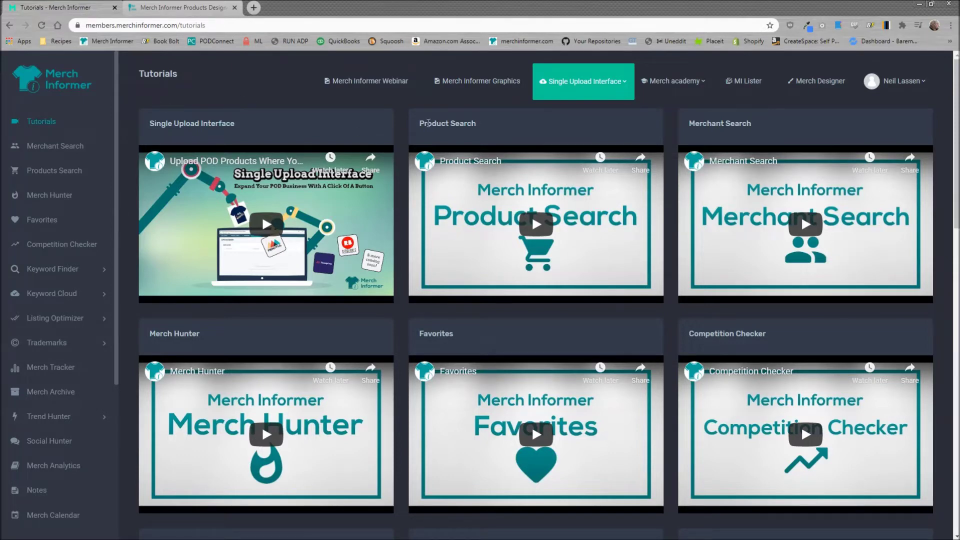
Go to the Merch Informer Graphics page showing the July, June and May 2020 packs
left_click(488, 87)
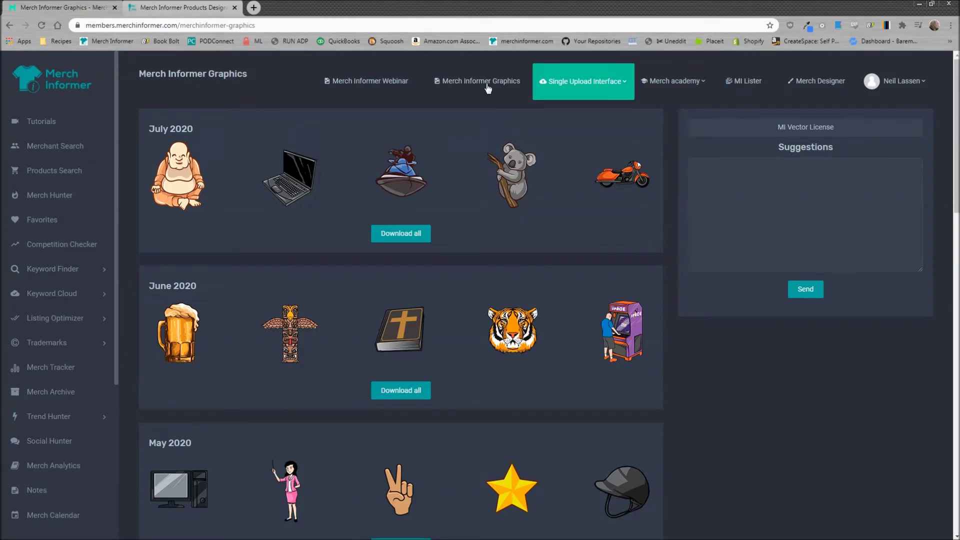
Download the full July 2020 graphics pack as a zip file (about 11.9 MB)
left_click(904, 85)
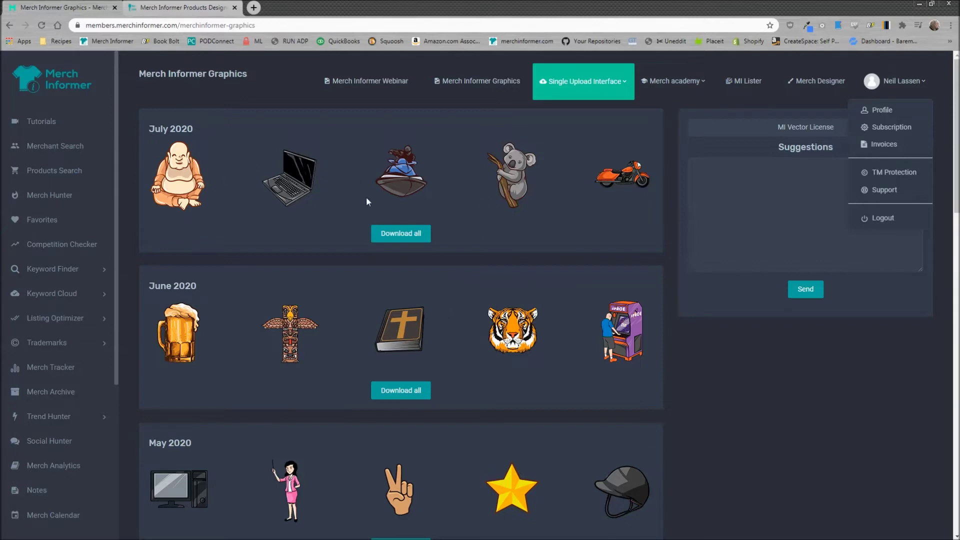
left_click(718, 202)
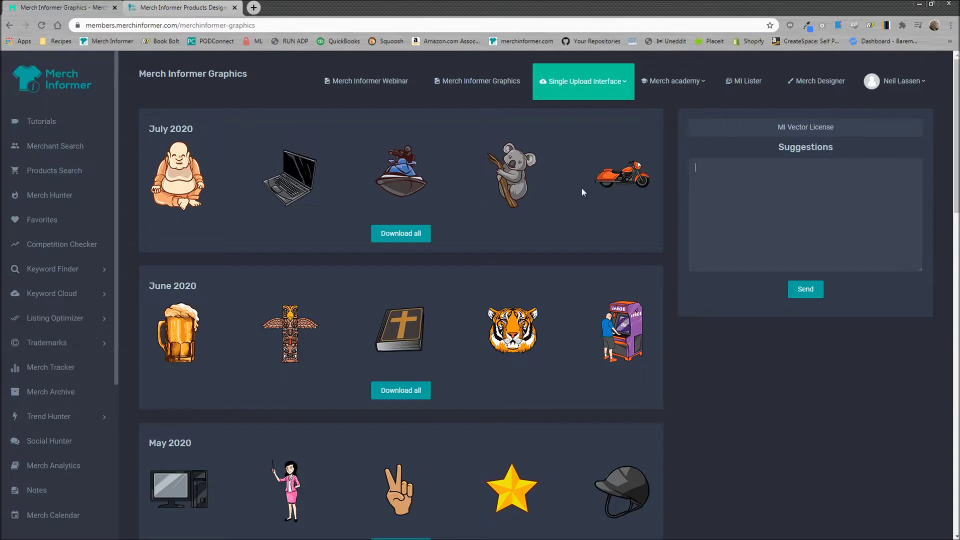
left_click(399, 234)
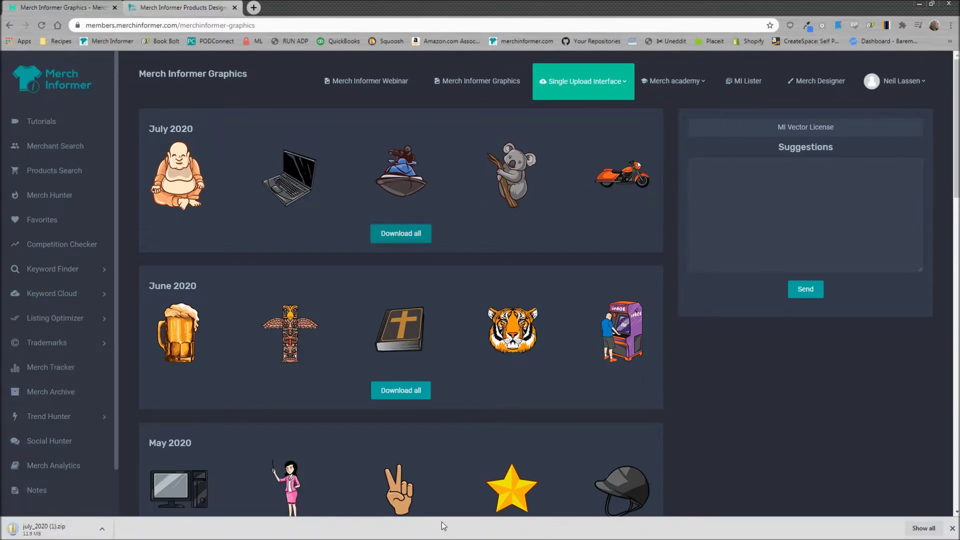
left_click(951, 528)
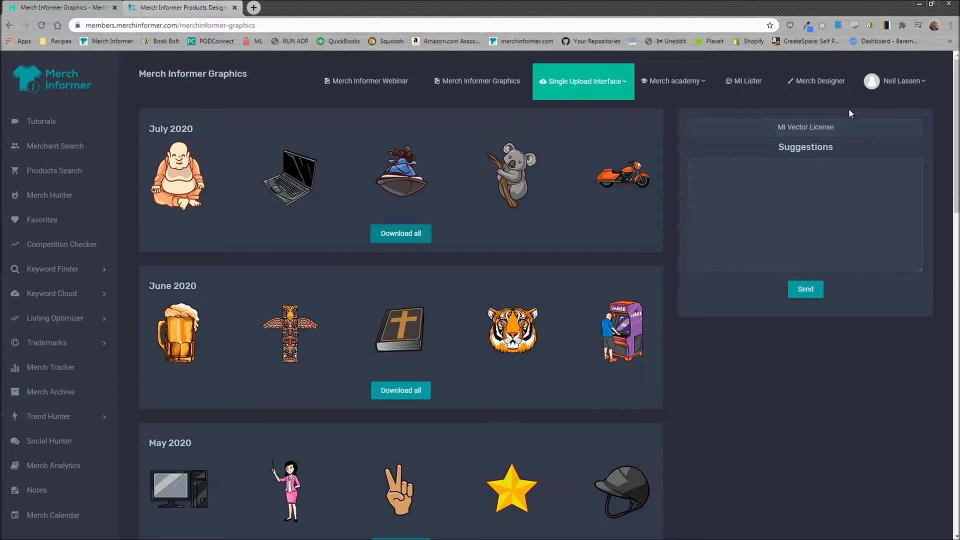
left_click(898, 88)
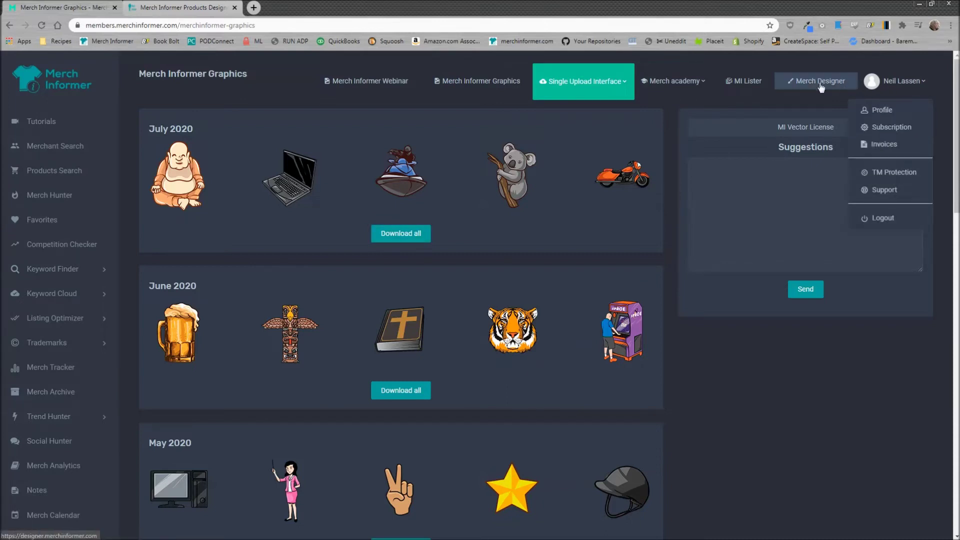
left_click(893, 76)
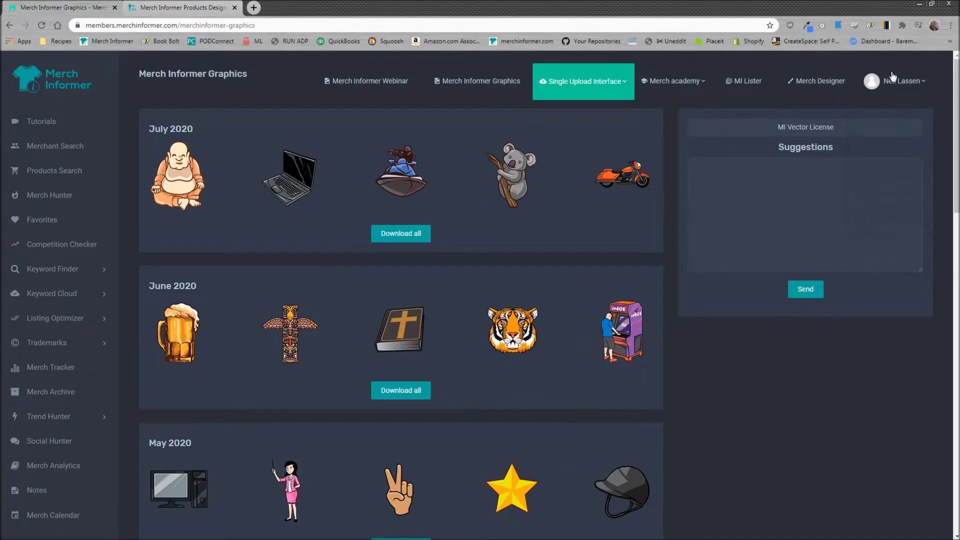
Open the T-shirt designer, browse the July 2020 SVGs to Buddha 5.svg, then cancel the picker
left_click(832, 83)
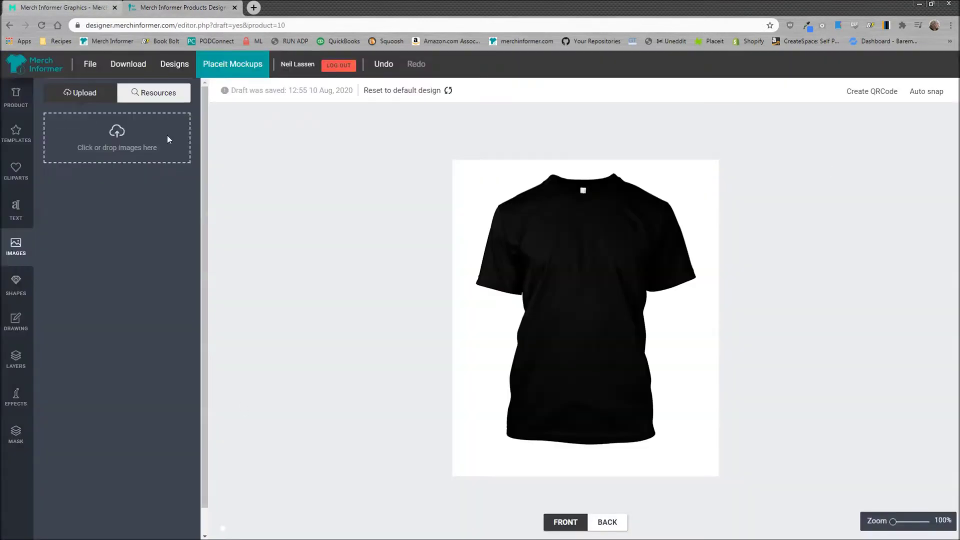
left_click(117, 137)
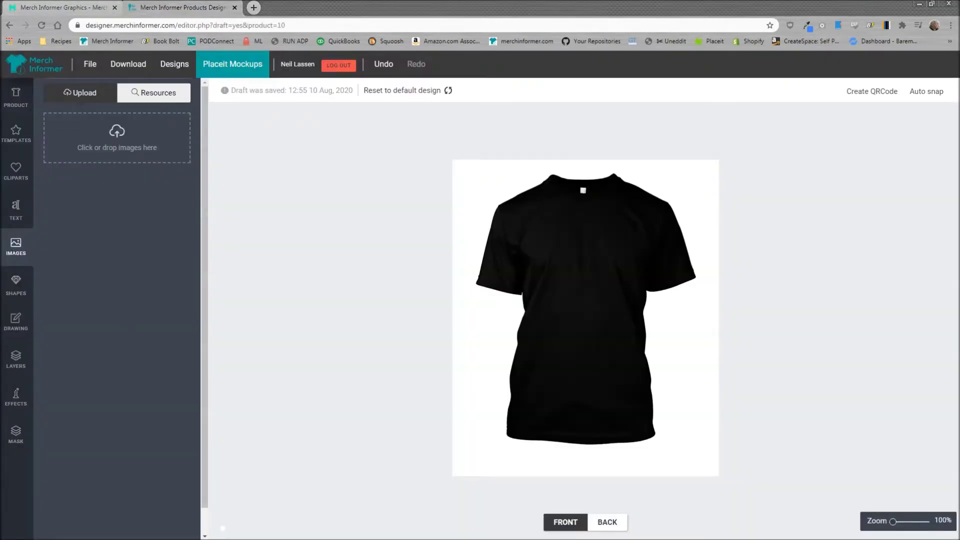
left_click_drag(212, 83, 219, 74)
scroll(424, 283, "down", 12)
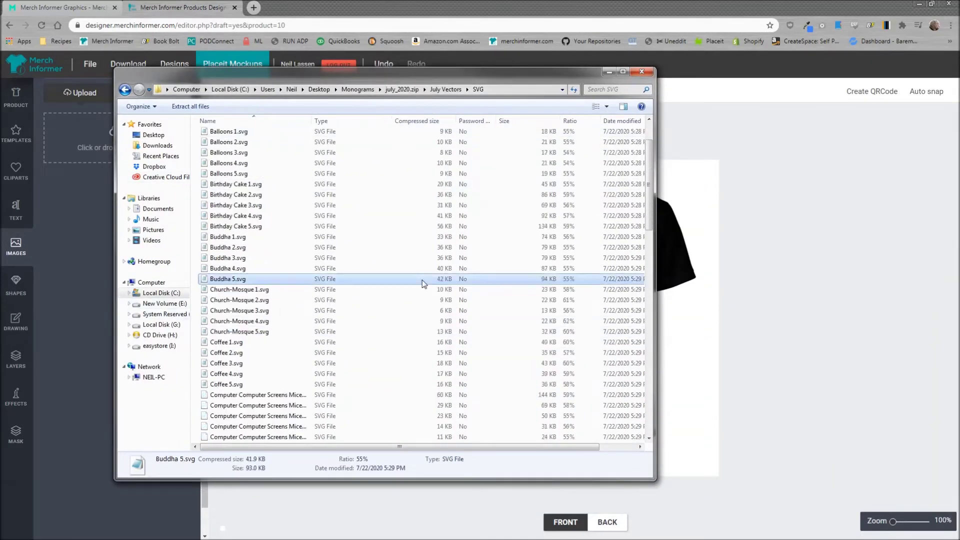
scroll(424, 283, "down", 12)
scroll(261, 156, "up", 20)
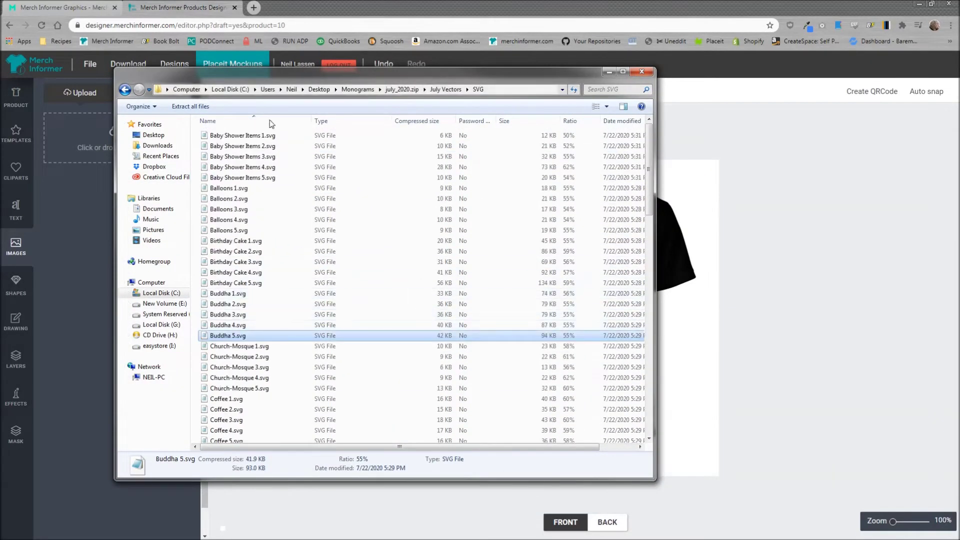
key("Escape")
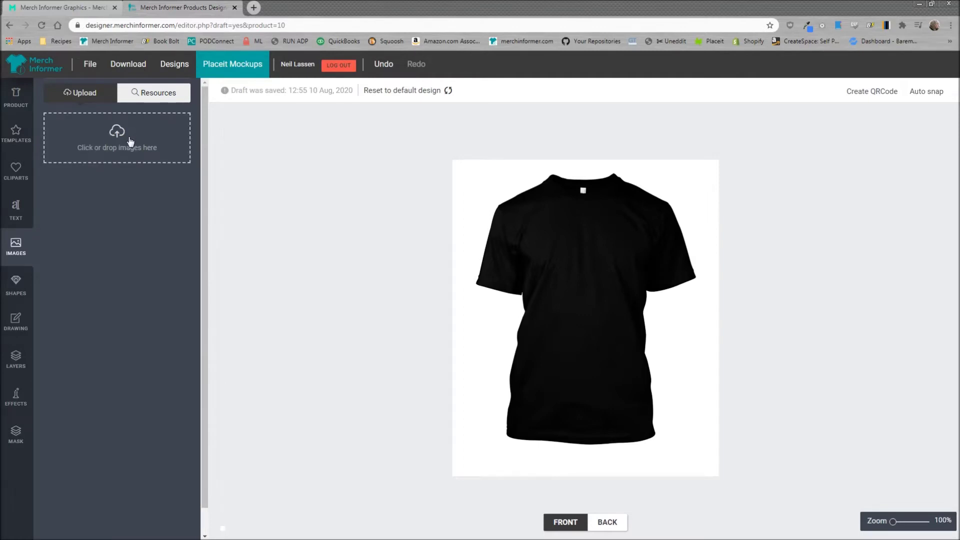
Upload Buddha 5.svg, place it on the black T-shirt and open its colour editor
left_click_drag(914, 379, 141, 134)
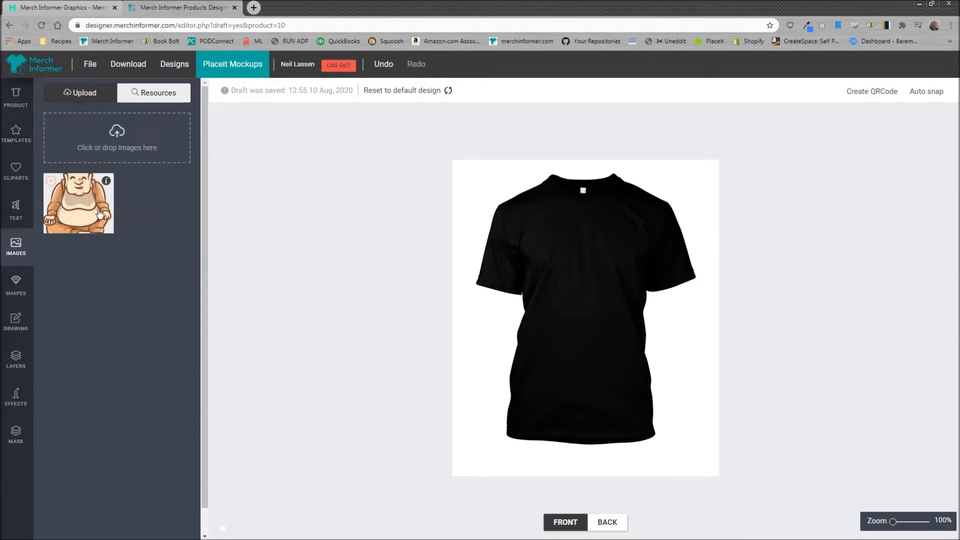
left_click(89, 216)
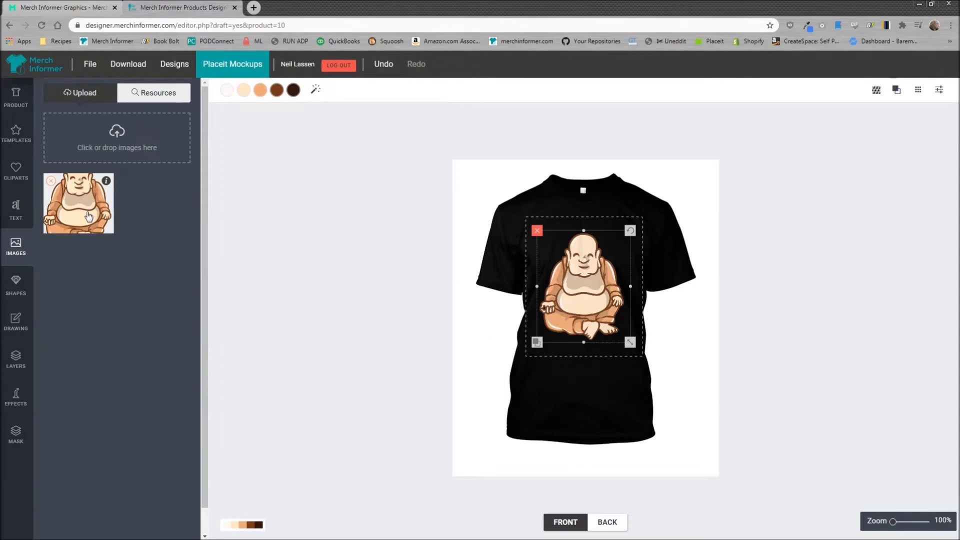
left_click(316, 92)
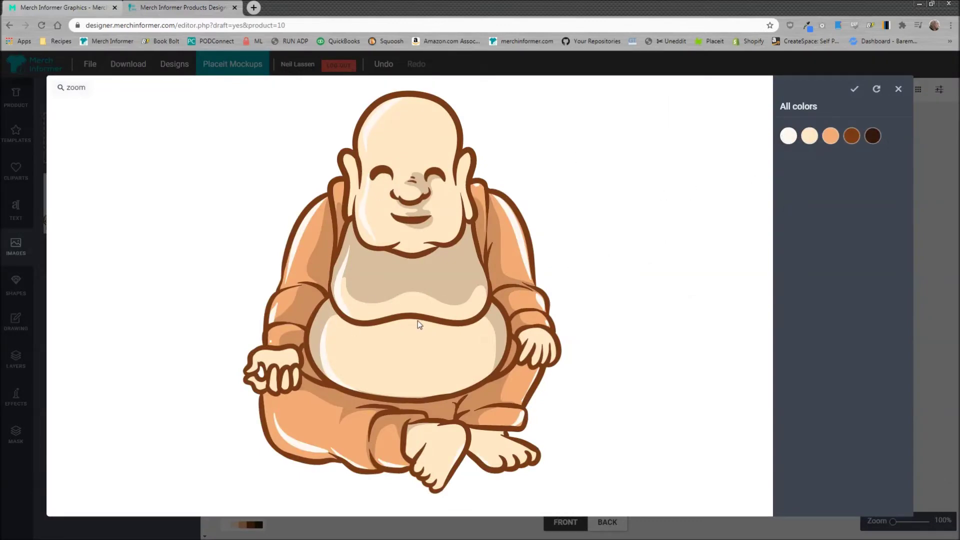
Tone the Buddha's lightest highlight shade down to a muted grey
left_click(789, 137)
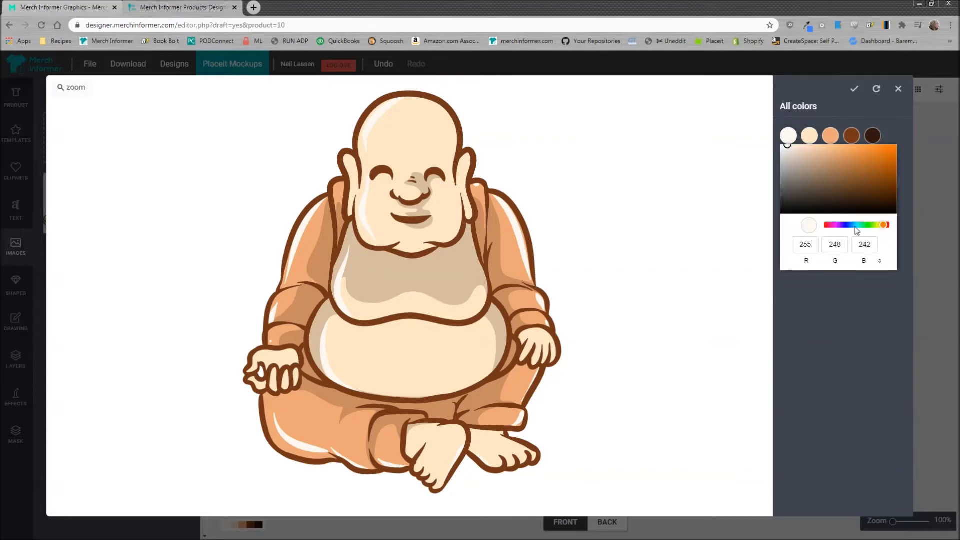
left_click_drag(856, 226, 858, 227)
left_click_drag(876, 182, 887, 158)
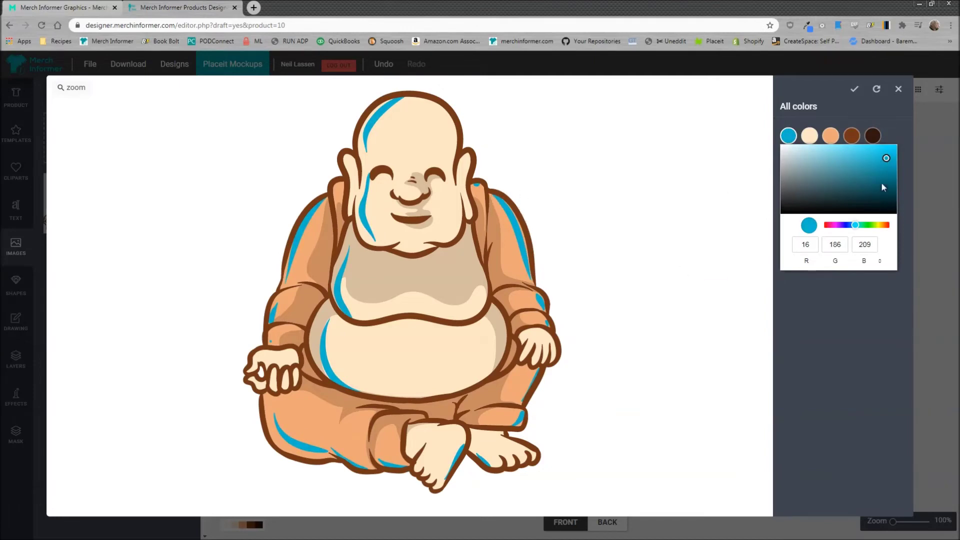
left_click_drag(881, 182, 795, 169)
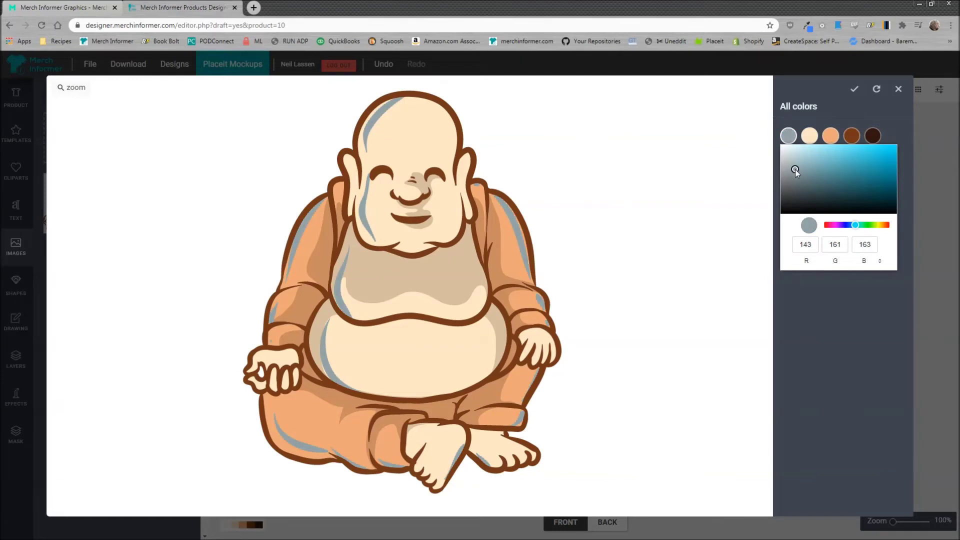
Make the cream skin a saturated red and the peach robe dark grey
left_click(809, 136)
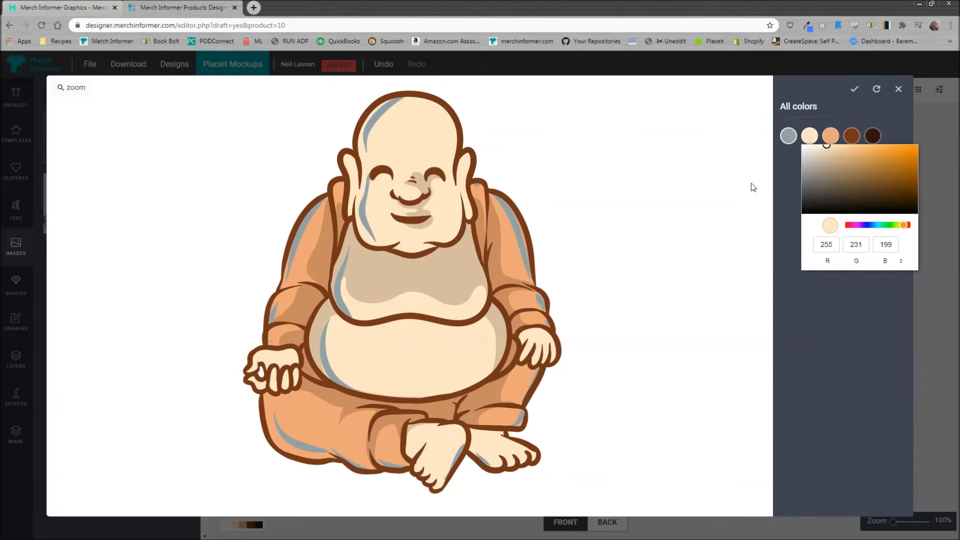
left_click(842, 159)
mouse_move(842, 159)
left_mouse_down()
mouse_move(891, 181)
mouse_move(887, 167)
mouse_move(850, 152)
mouse_move(823, 162)
left_mouse_up()
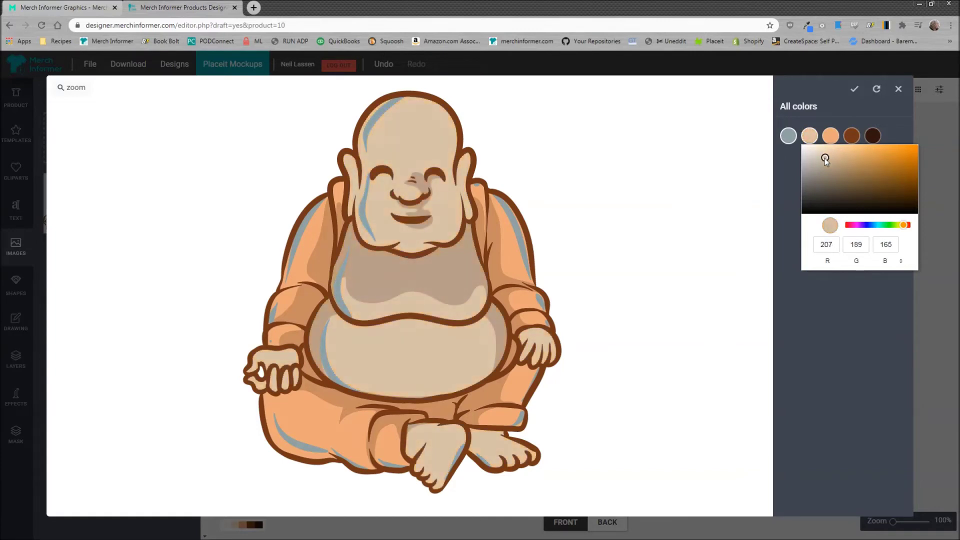
left_click(849, 225)
left_click_drag(838, 152, 897, 159)
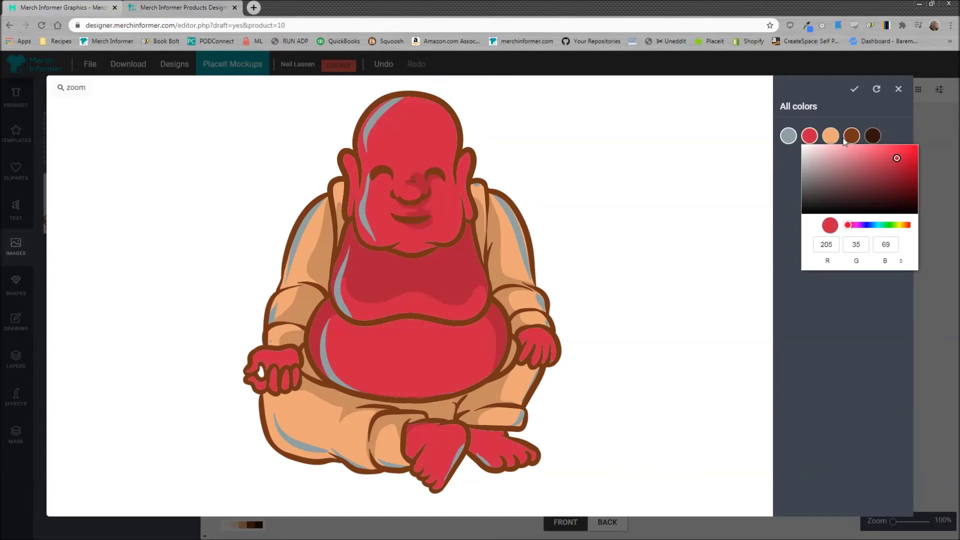
left_click(830, 136)
left_click(842, 176)
left_click_drag(842, 176, 820, 196)
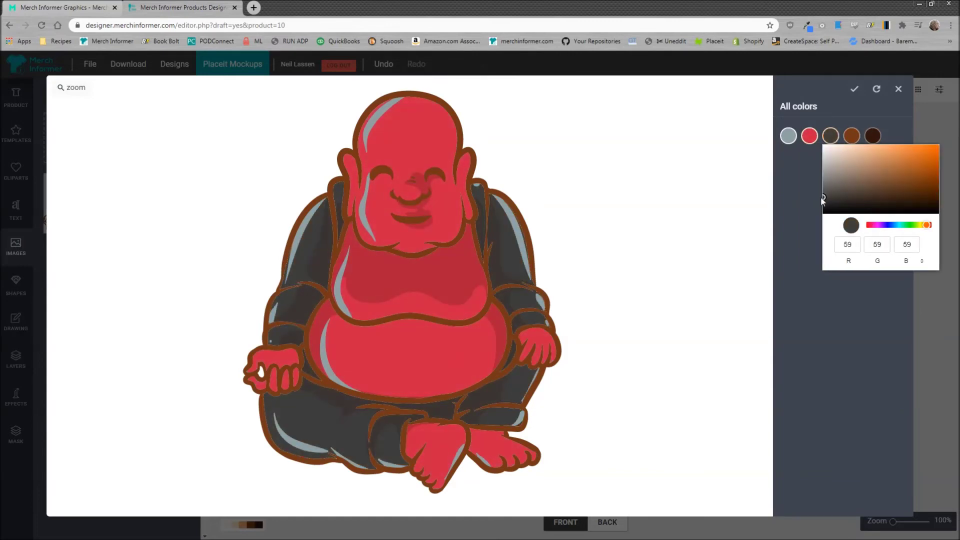
Lighten the outline brown, turn the dark robe colour teal, and apply it to the shirt
left_click(851, 136)
left_click_drag(861, 196, 886, 184)
left_click(874, 136)
left_click(874, 136)
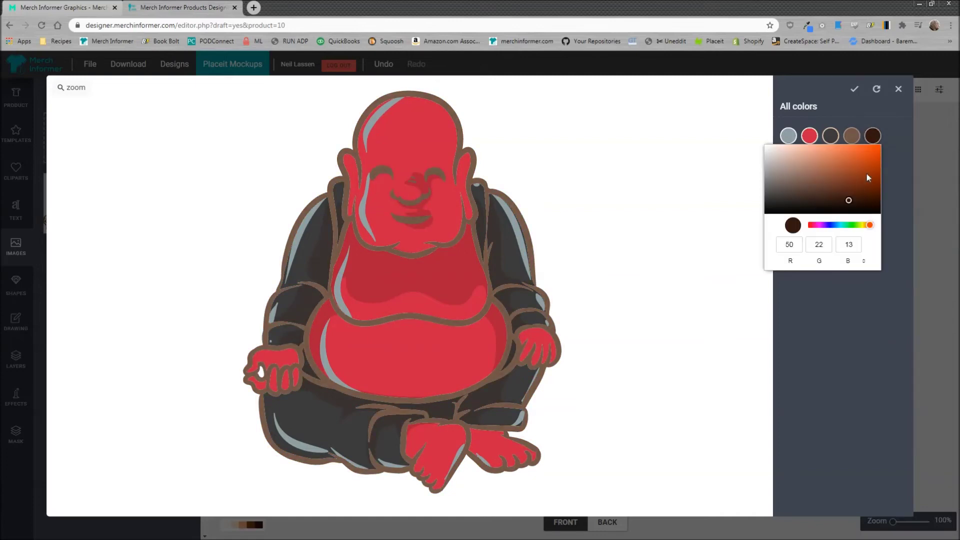
left_click(841, 225)
left_click(852, 178)
left_click_drag(852, 178, 830, 166)
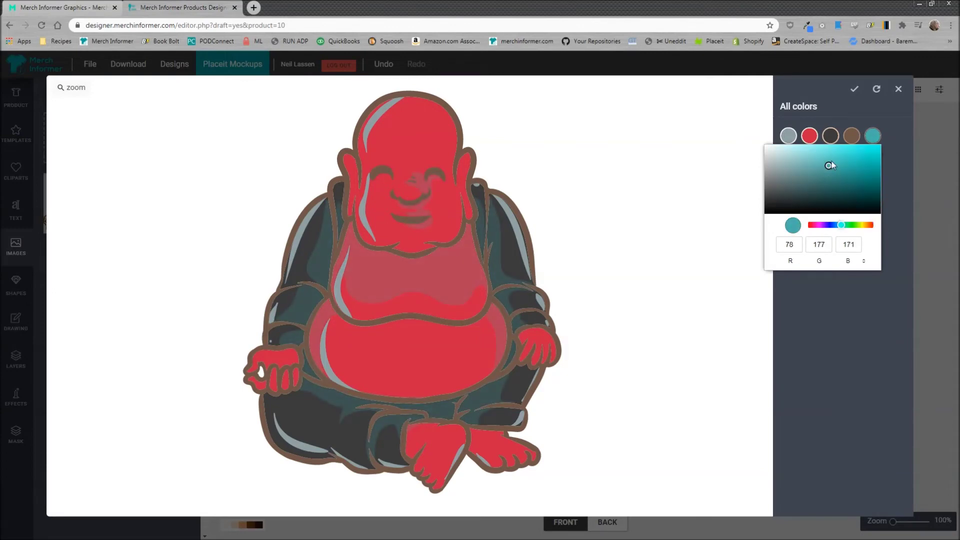
left_click(894, 199)
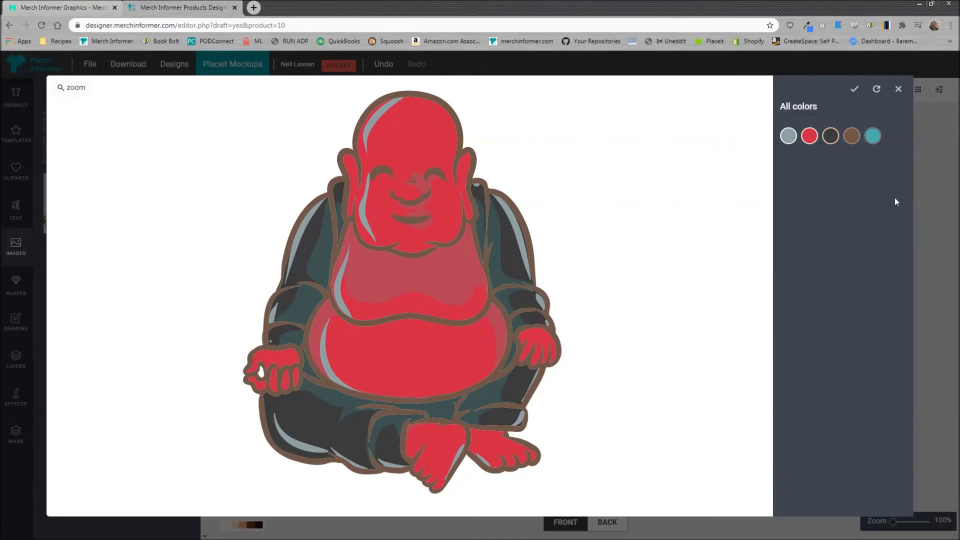
left_click(854, 90)
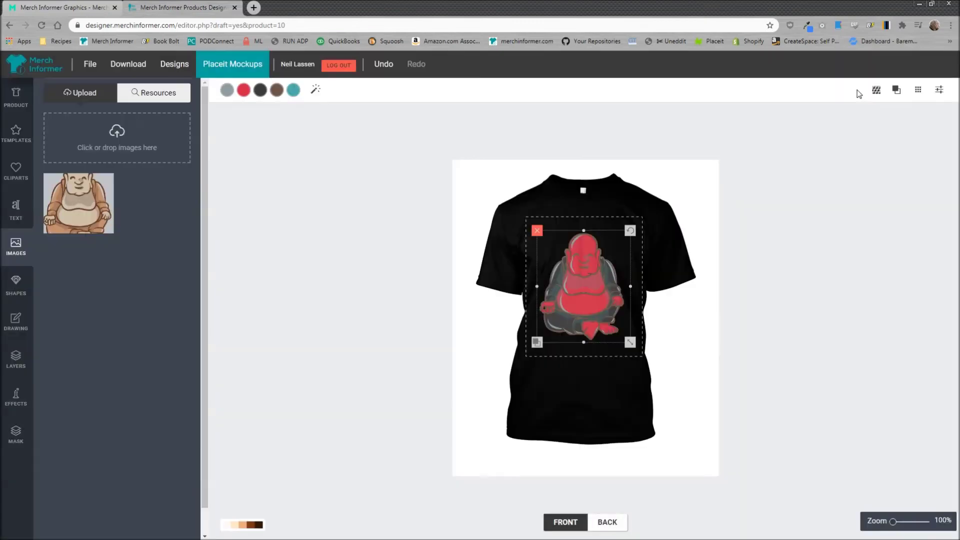
Resize the red Buddha, then add the original brown Buddha and reposition it
mouse_move(631, 343)
left_mouse_down()
mouse_move(618, 323)
mouse_move(646, 354)
mouse_move(654, 350)
mouse_move(636, 348)
left_mouse_up()
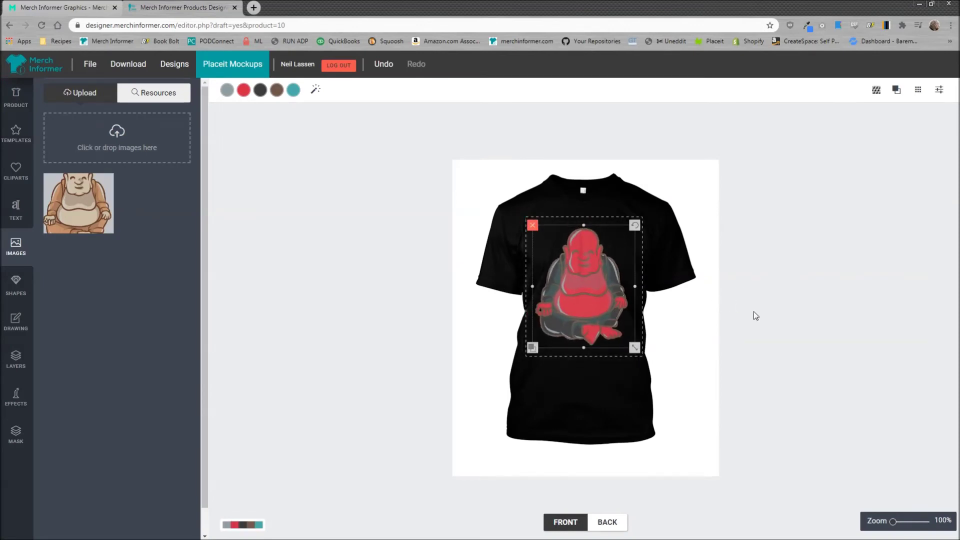
left_click(688, 322)
left_click(83, 213)
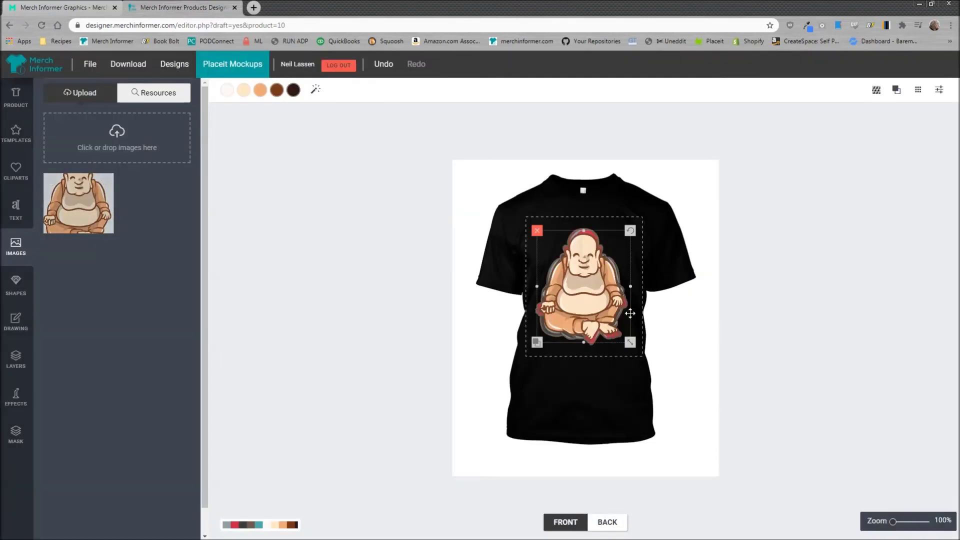
left_click_drag(604, 302, 579, 289)
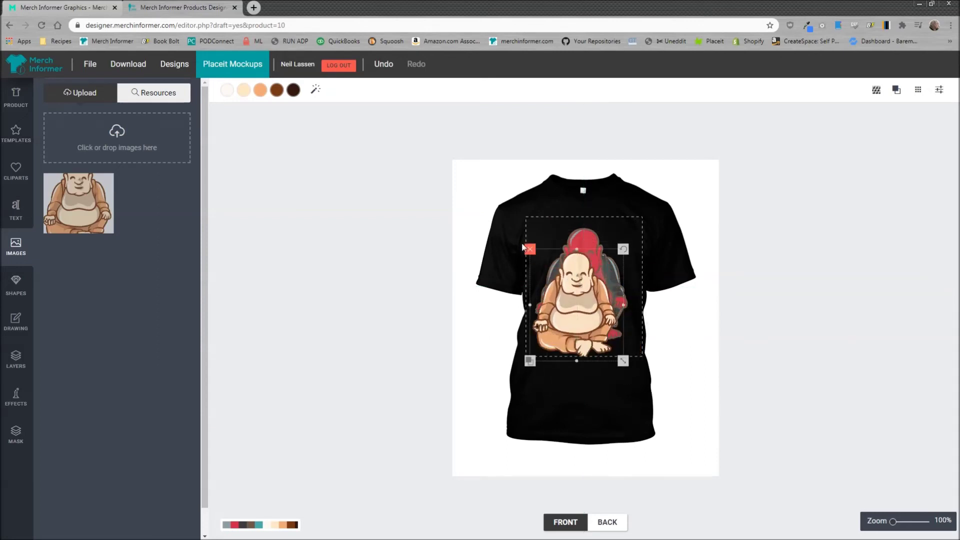
Delete both Buddhas from the shirt and upload the pink balloon image
left_click(523, 247)
left_click(546, 250)
left_click(529, 250)
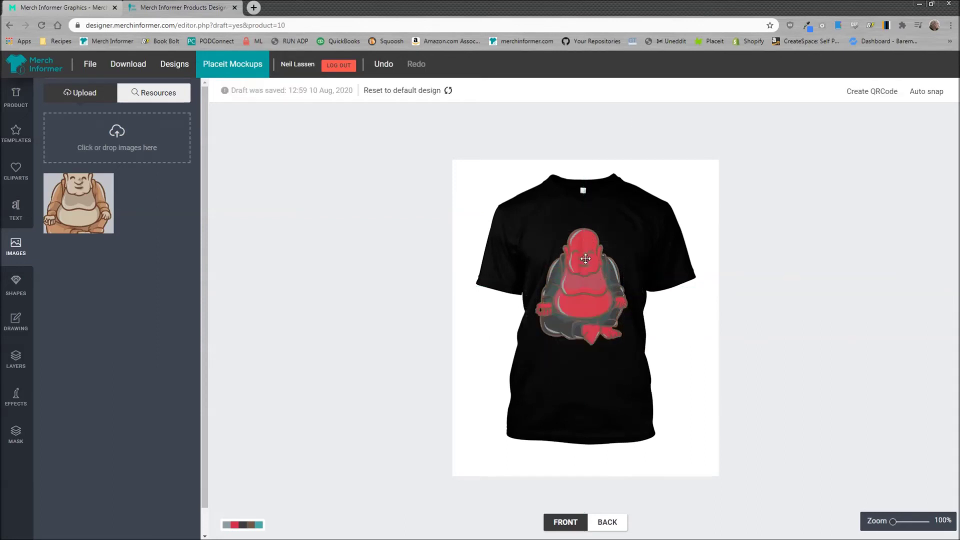
left_click(580, 258)
left_click(532, 233)
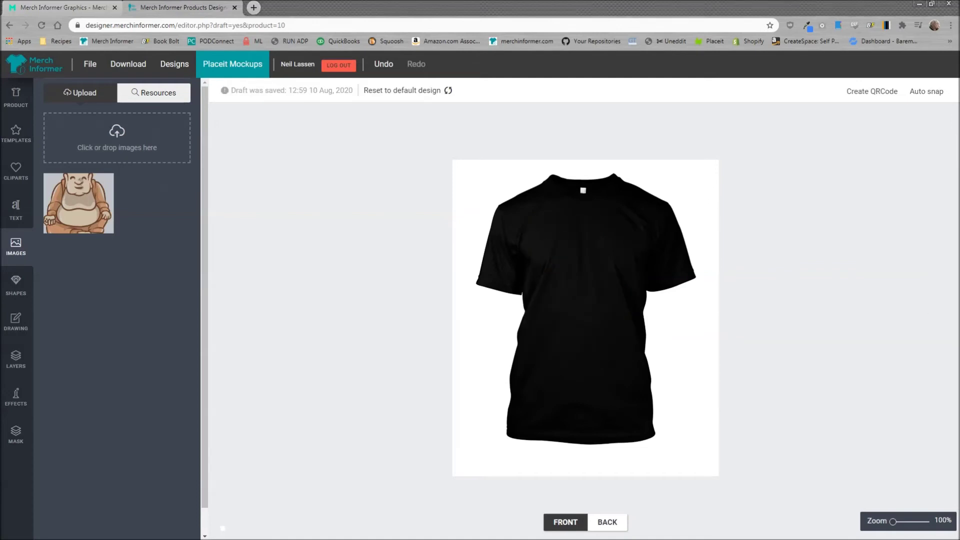
left_click_drag(83, 147, 96, 154)
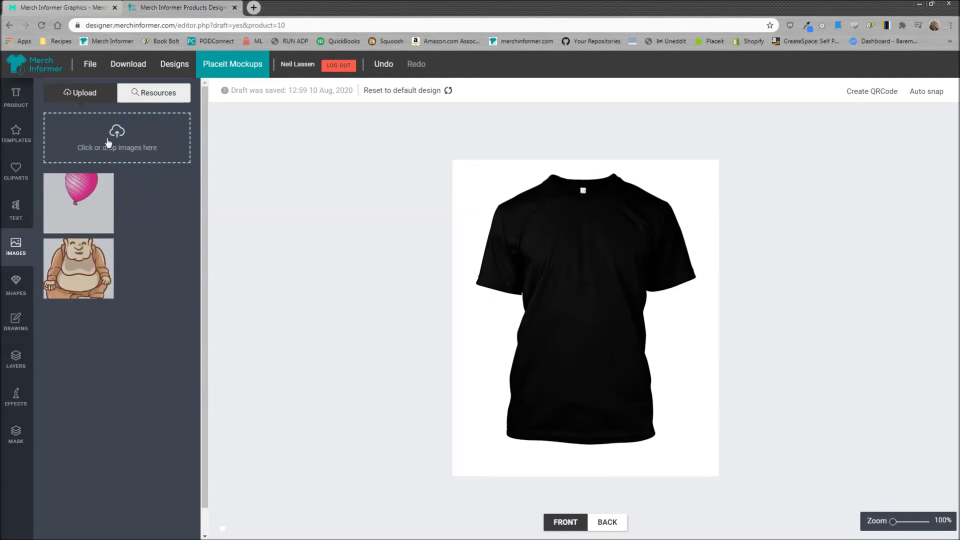
Place the balloon on the shirt and recolour its stripes green
left_click(113, 201)
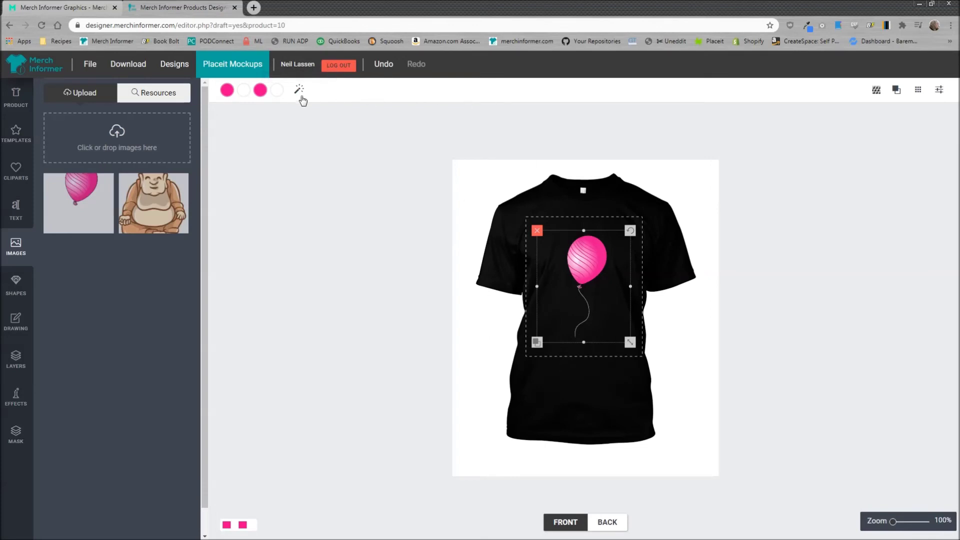
left_click(297, 95)
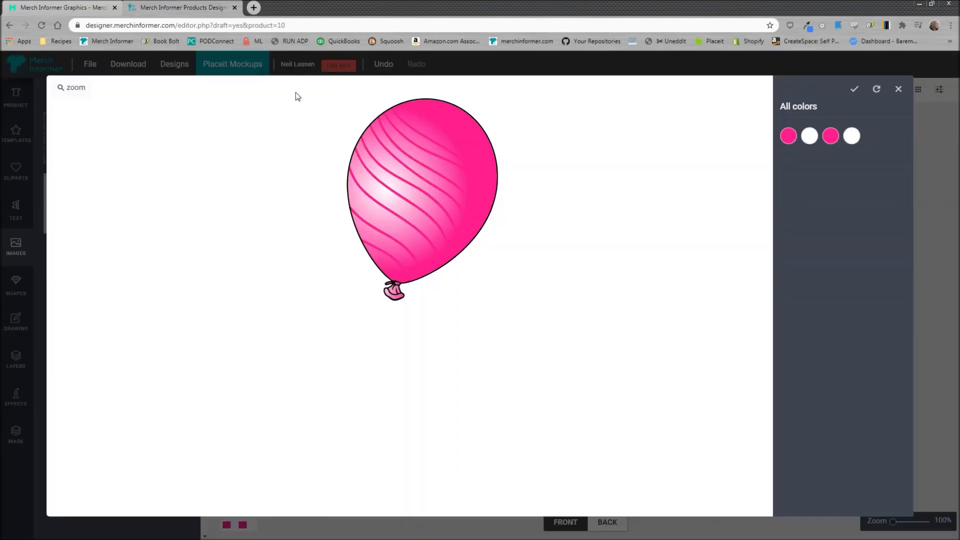
left_click(788, 136)
left_click(848, 225)
left_click_drag(849, 225, 862, 225)
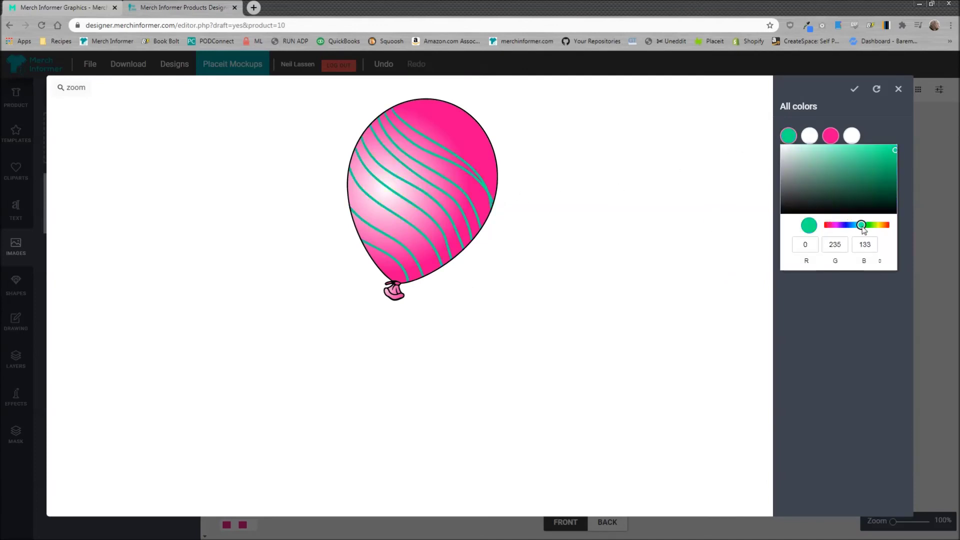
left_click_drag(854, 176, 863, 170)
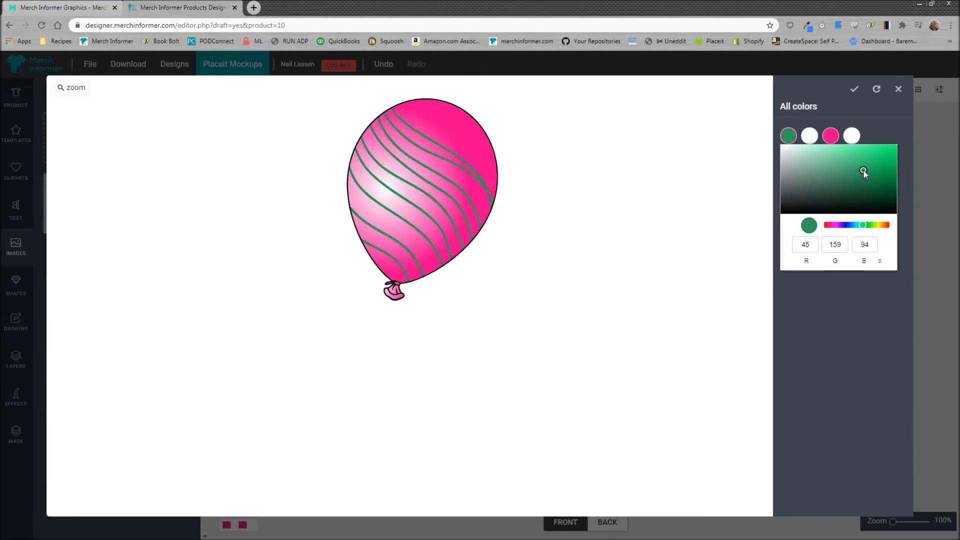
Turn the balloon body teal and darken its highlight and string
left_click(831, 136)
left_click(894, 226)
left_click_drag(895, 226, 900, 225)
left_click_drag(886, 166, 900, 155)
left_click(810, 142)
left_click_drag(831, 199, 850, 205)
left_click(851, 136)
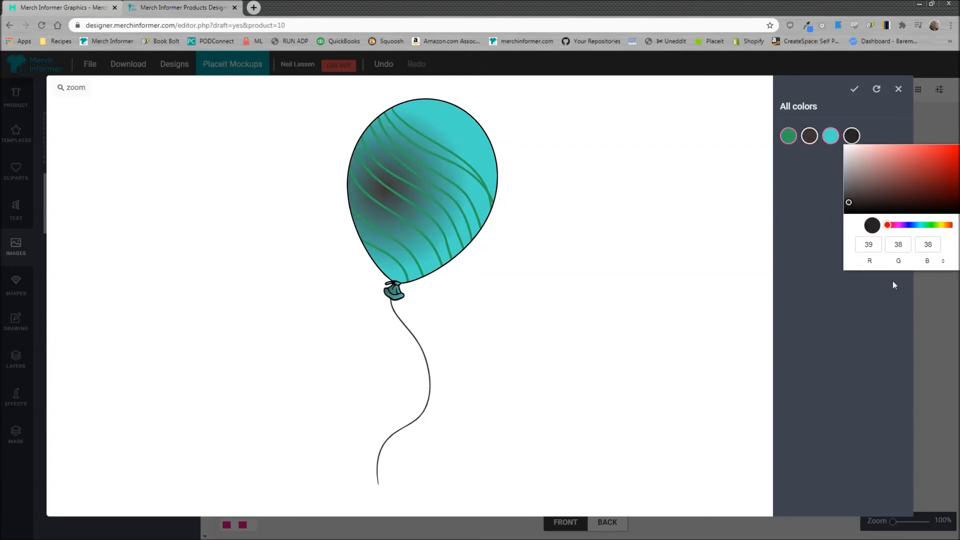
Apply and enlarge the teal balloon, then add an enlarged pink balloon beside it
left_click(855, 91)
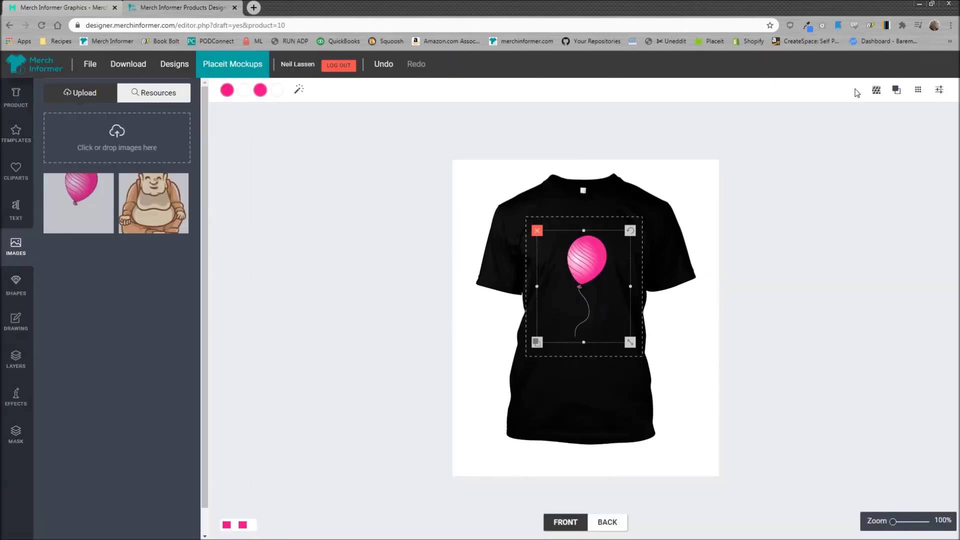
left_click_drag(631, 341, 656, 350)
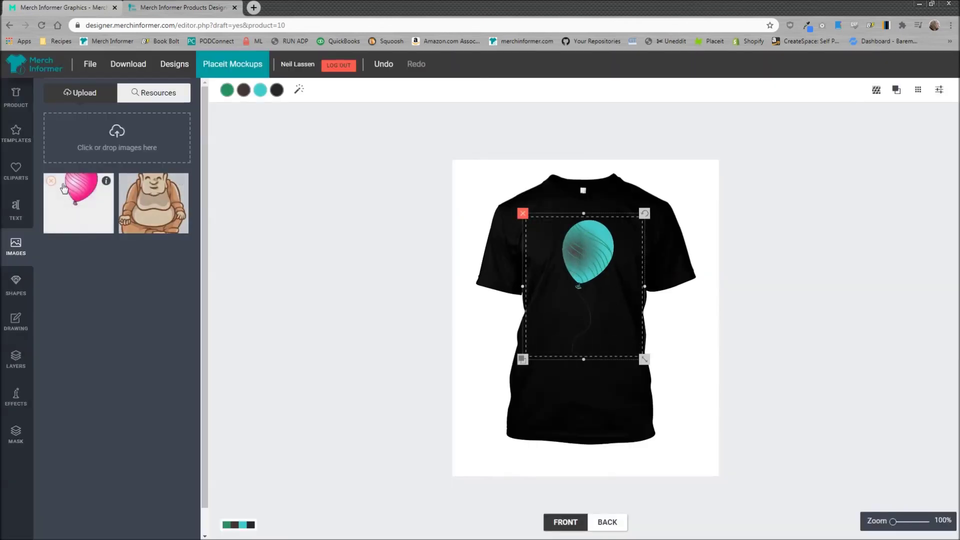
left_click(70, 200)
left_click_drag(604, 275, 551, 248)
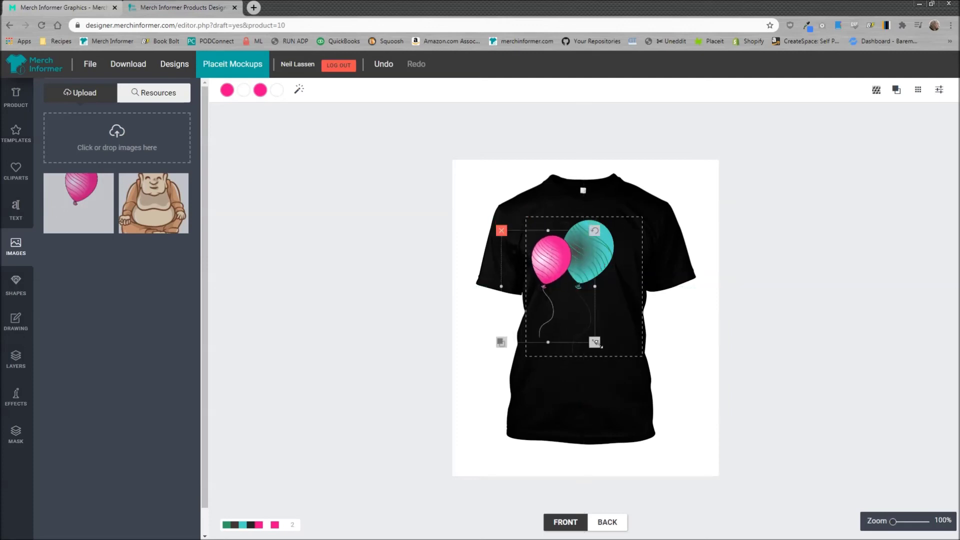
left_click_drag(593, 337, 606, 356)
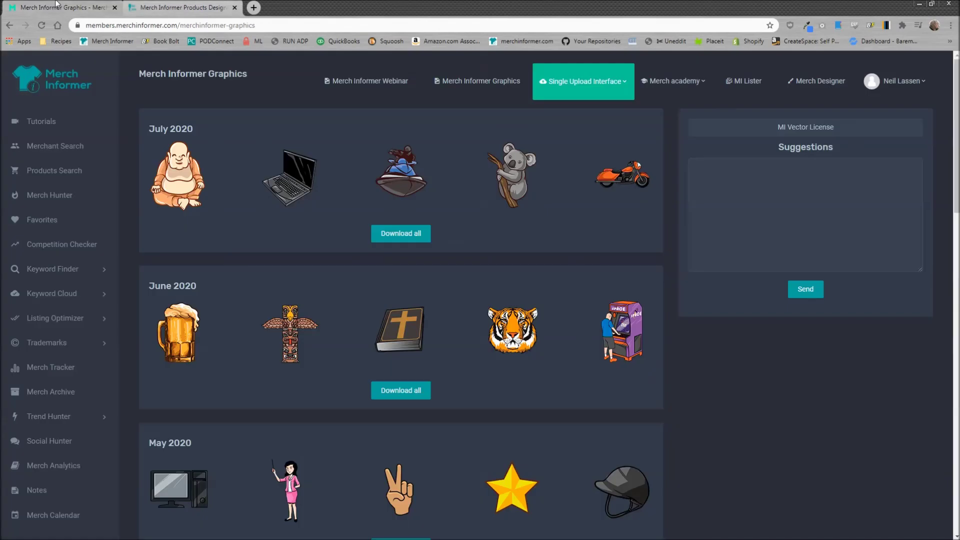
left_click(57, 7)
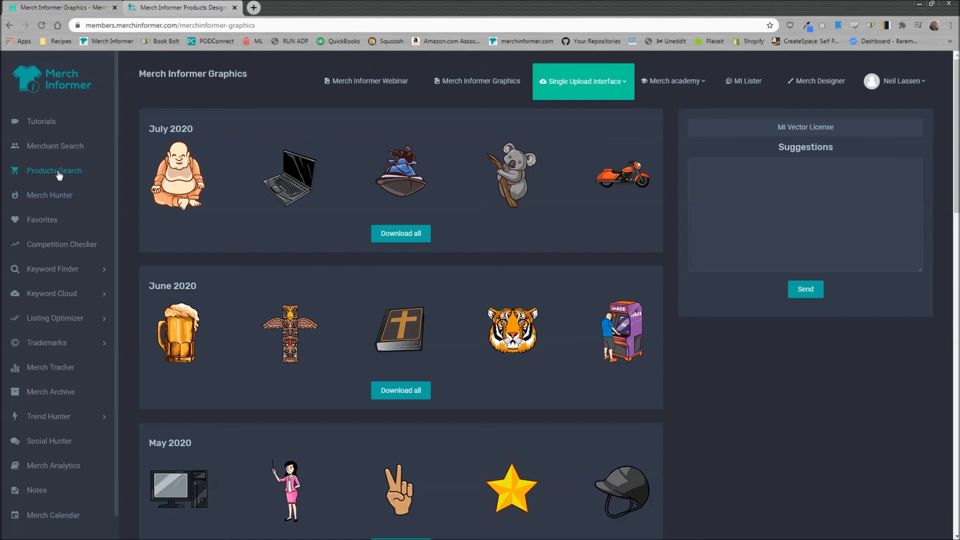
left_click(170, 7)
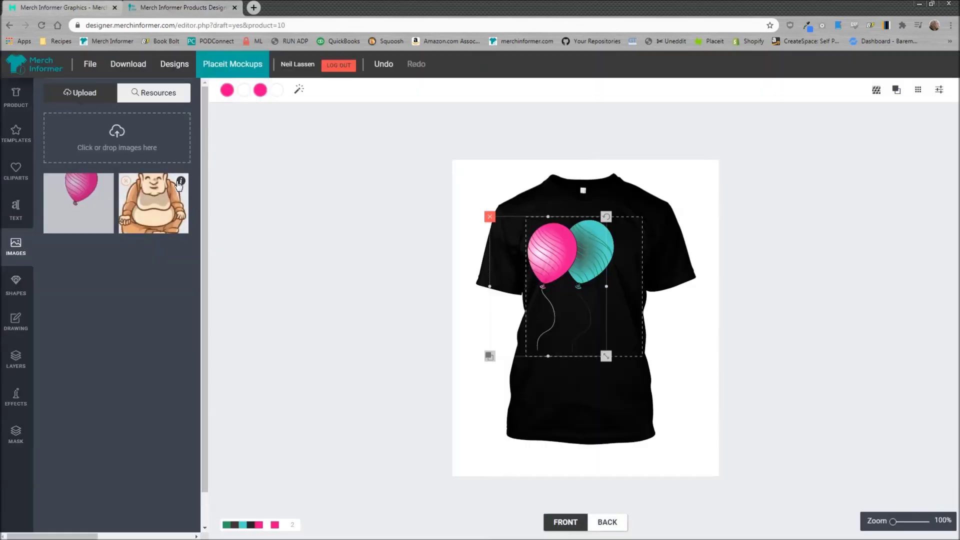